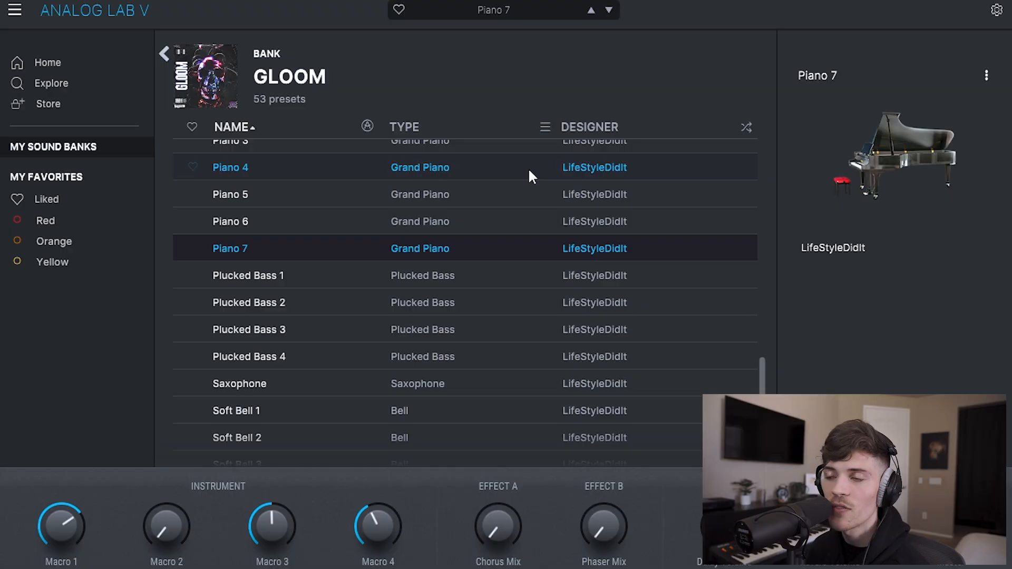
Browse the GLOOM sound bank's presets, looking through the bells, guitars, synths and leads
scroll(500, 293, "up", 3)
scroll(499, 293, "up", 8)
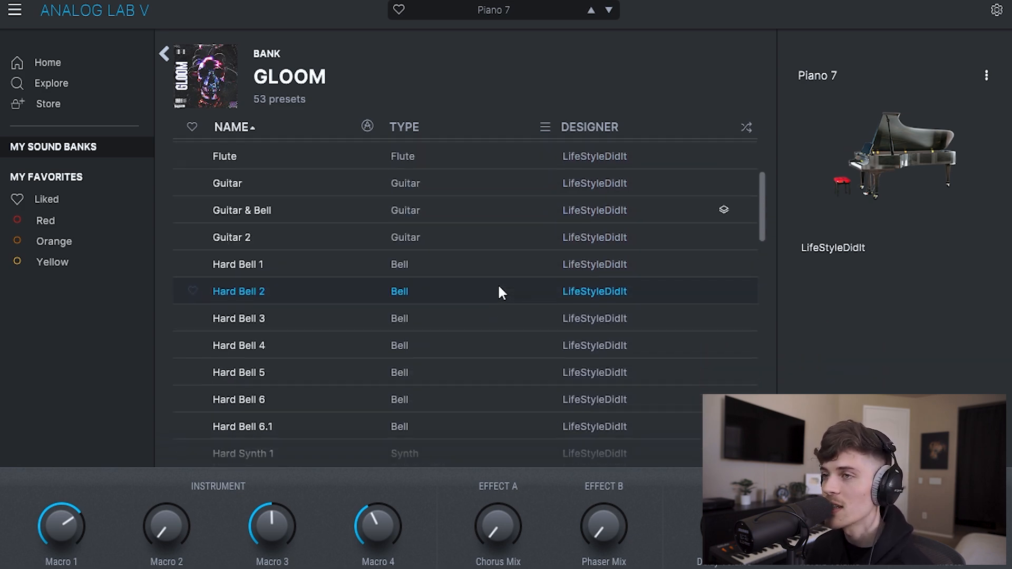
scroll(500, 288, "up", 3)
scroll(499, 289, "down", 5)
scroll(500, 293, "down", 3)
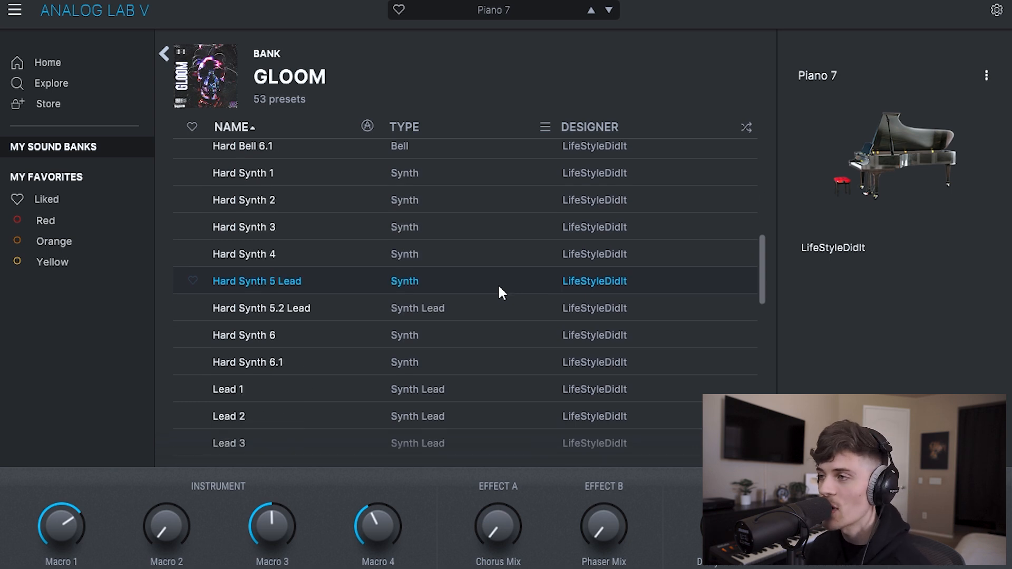
scroll(500, 292, "up", 2)
scroll(500, 292, "up", 3)
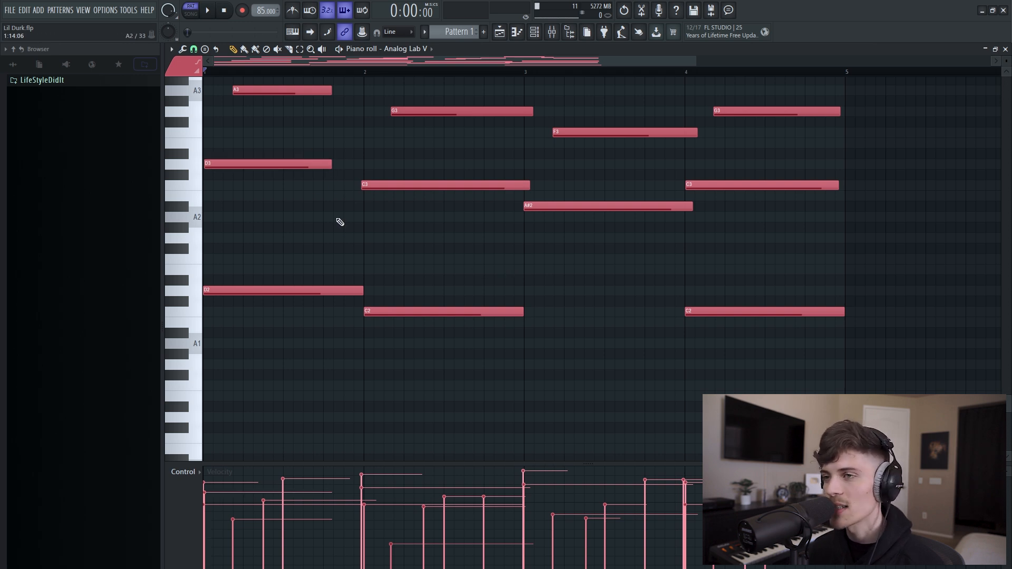
Lower the F4 note in bar 1 of the Analog Lab V piano roll by one octave
left_click_drag(355, 290, 432, 333)
left_click_drag(697, 291, 735, 345)
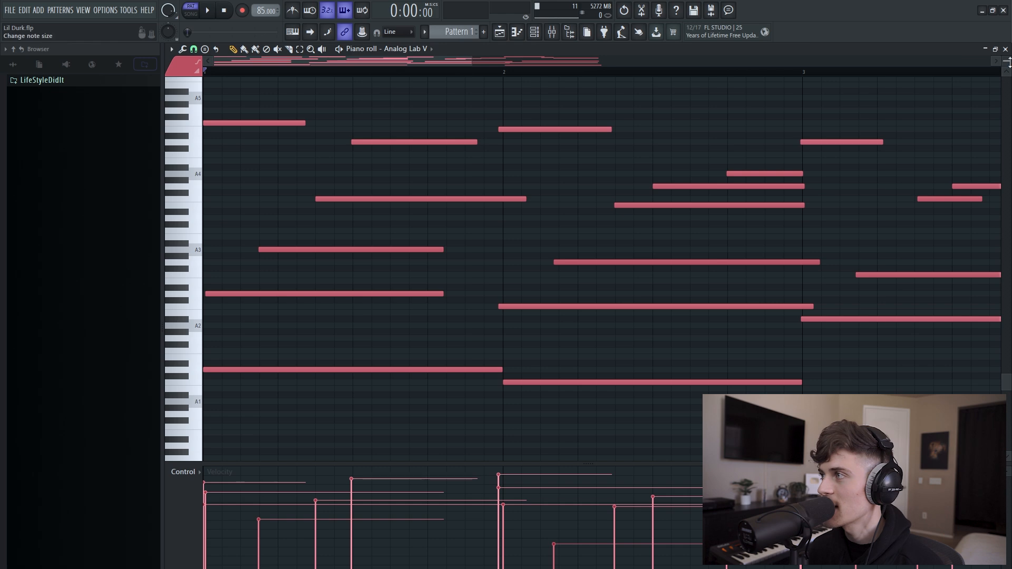
left_click_drag(1011, 60, 1011, 61)
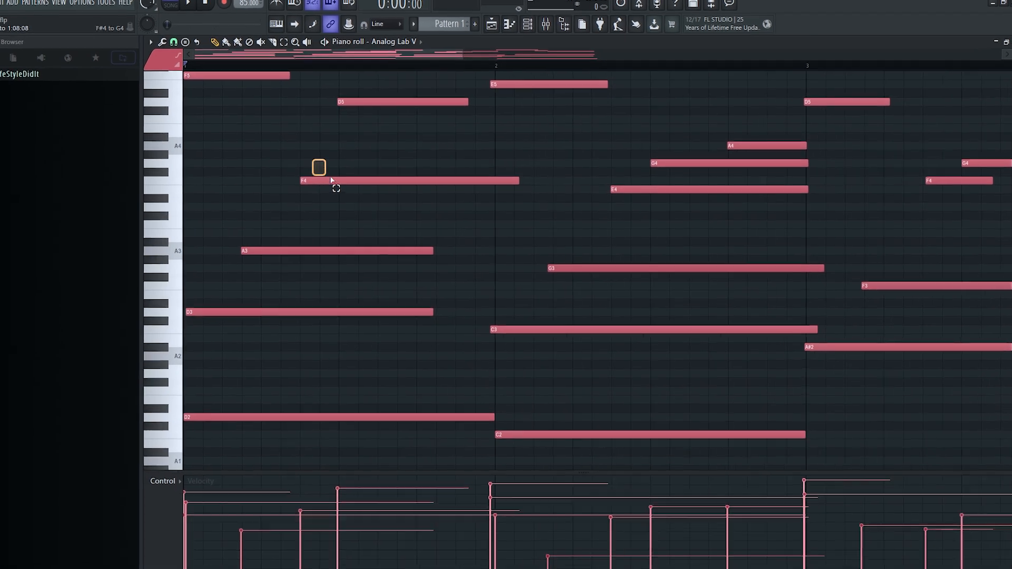
key("ctrl+Down")
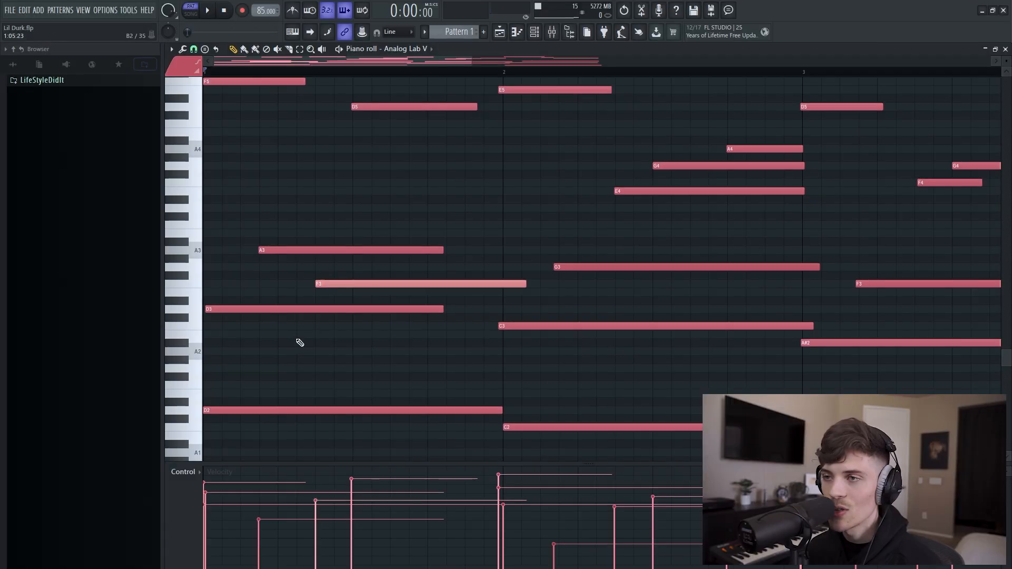
left_click_drag(297, 340, 362, 219)
right_click(362, 218)
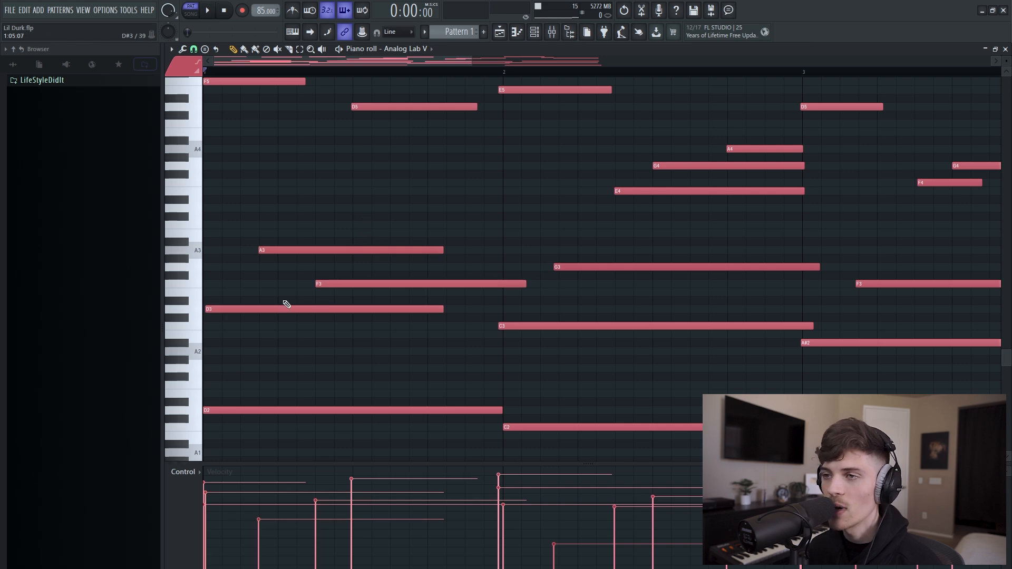
Return the lowered F note in bar 1 to its original octave
left_click(335, 197)
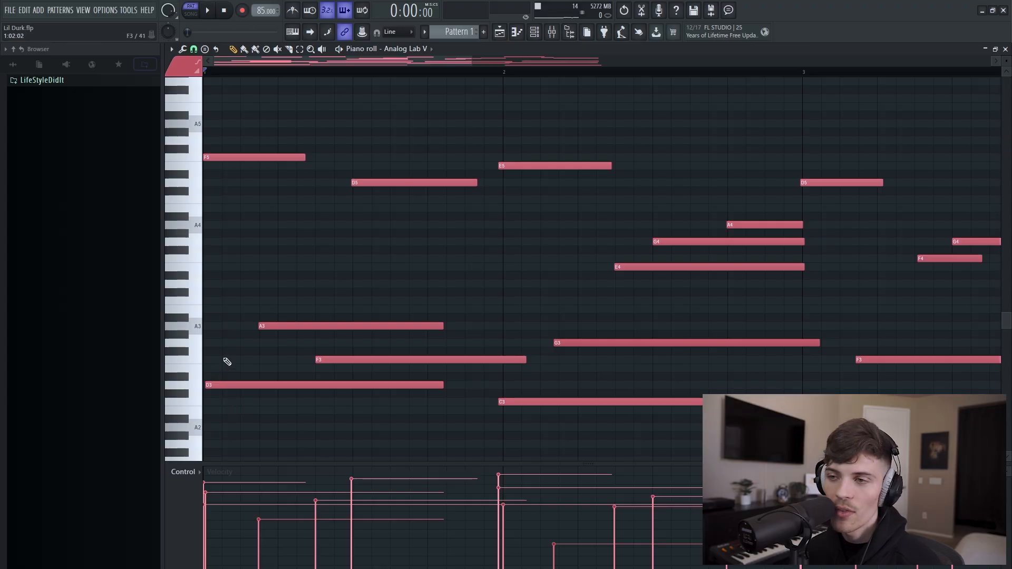
left_click(303, 216)
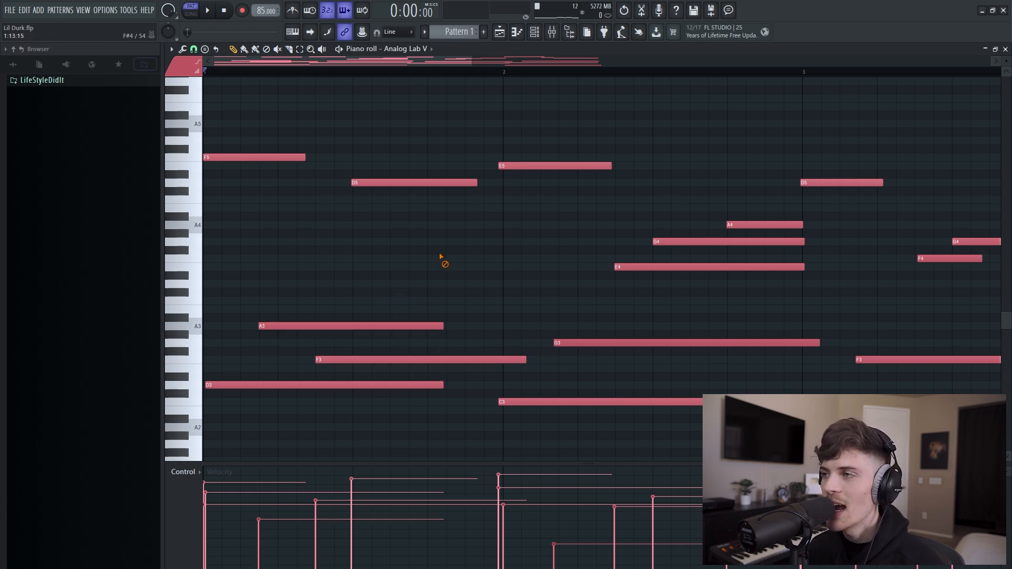
left_click_drag(635, 196, 773, 280)
left_click(513, 280)
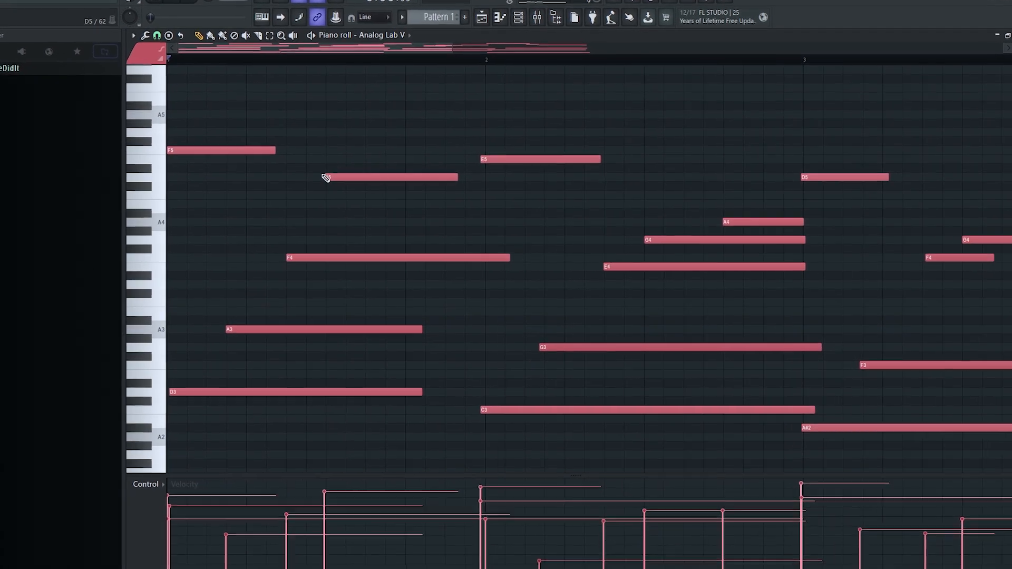
left_click_drag(555, 218, 784, 397)
left_click(733, 287, "ctrl")
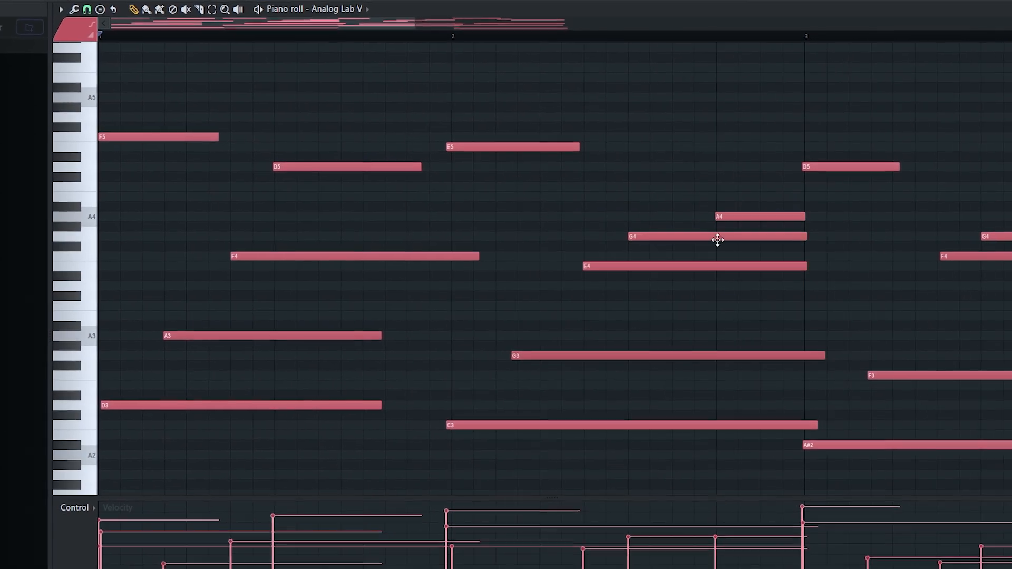
left_click_drag(641, 187, 770, 300)
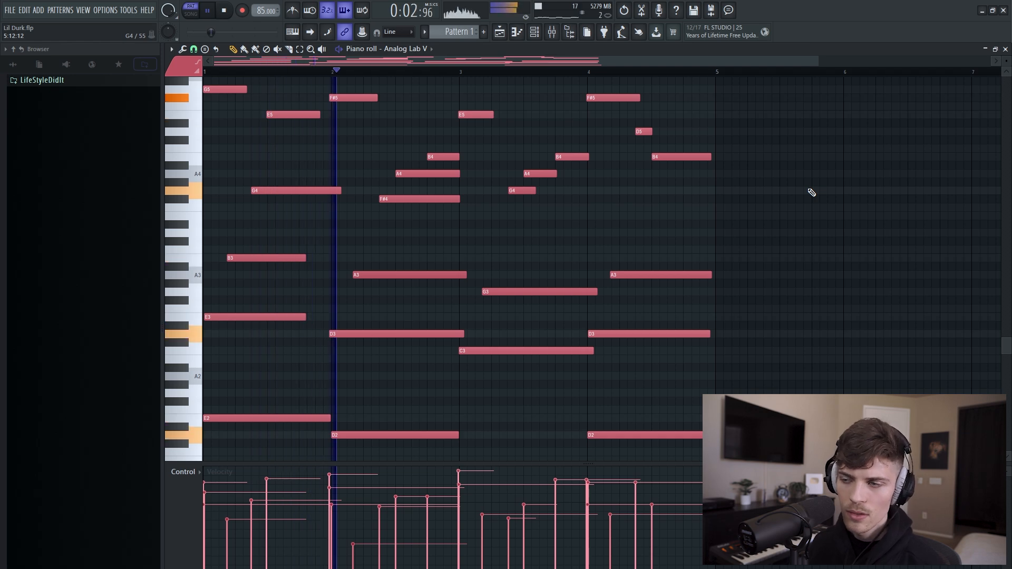
Transpose the whole piano melody up one semitone and play it back
key("space")
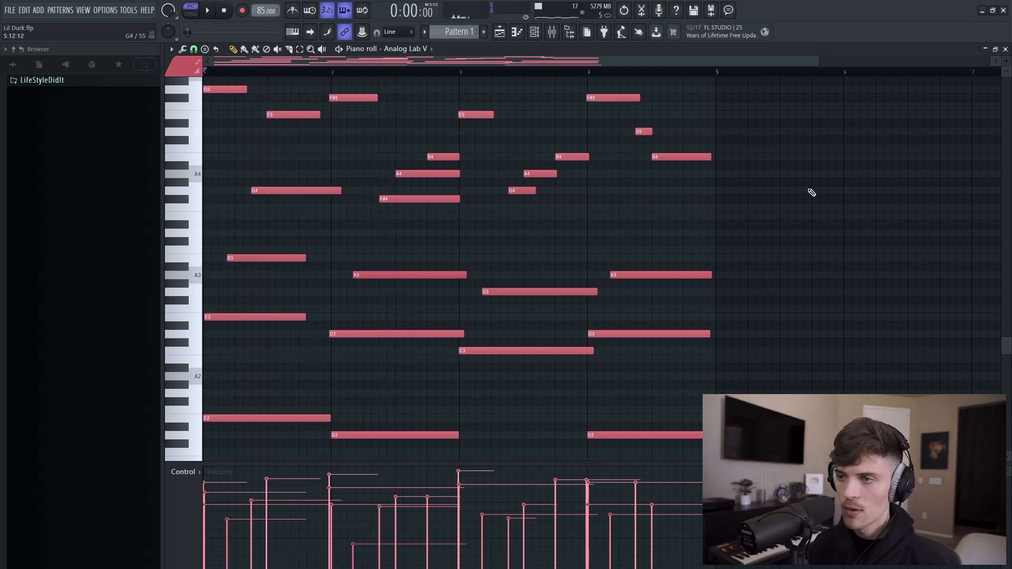
key("shift+Up")
scroll(813, 193, "down", 1)
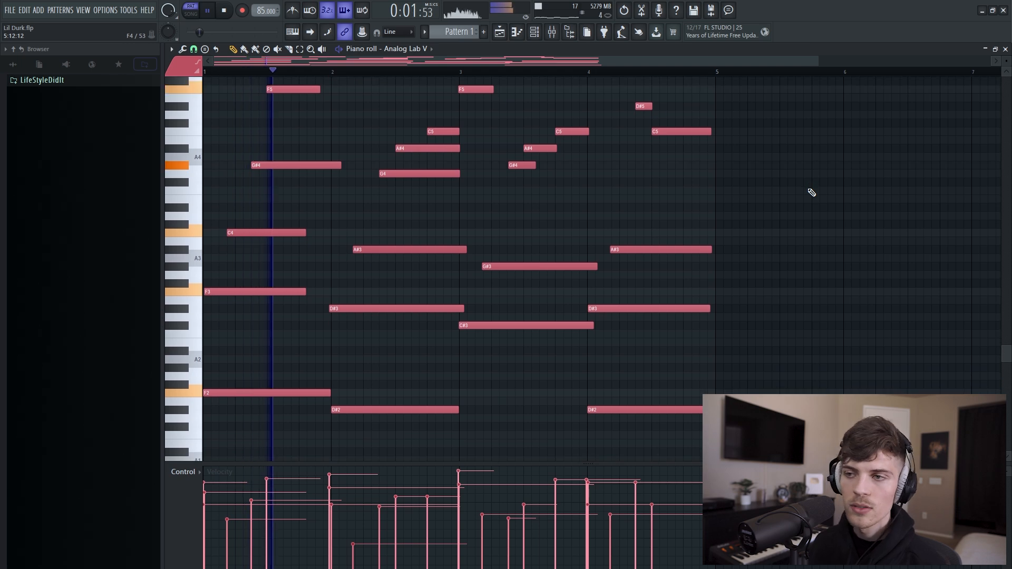
scroll(812, 193, "down", 1)
scroll(811, 193, "up", 1)
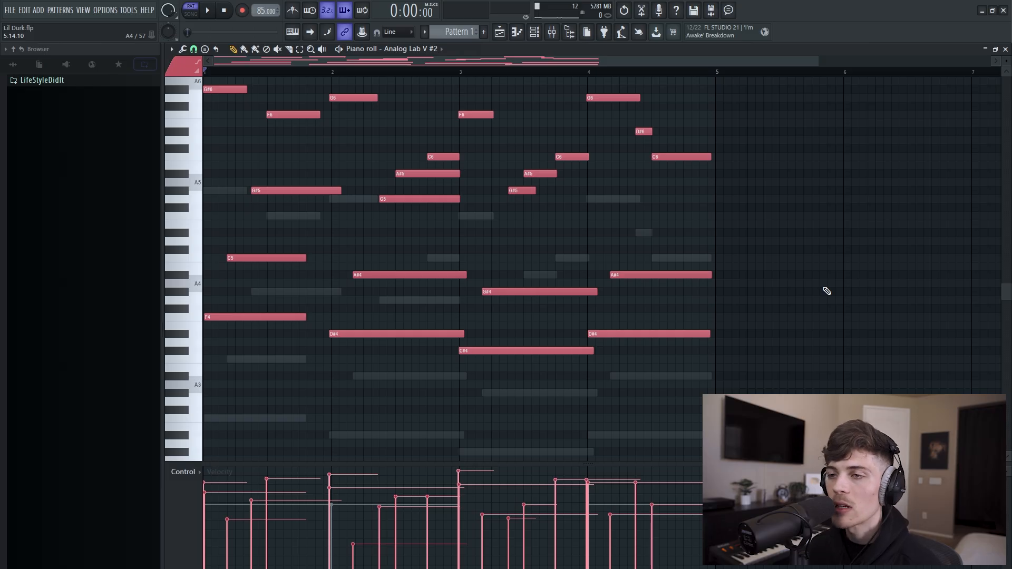
Compare the Analog Lab V #2 melody with the lower ghost notes and try lowering it by an octave
scroll(775, 299, "down", 4)
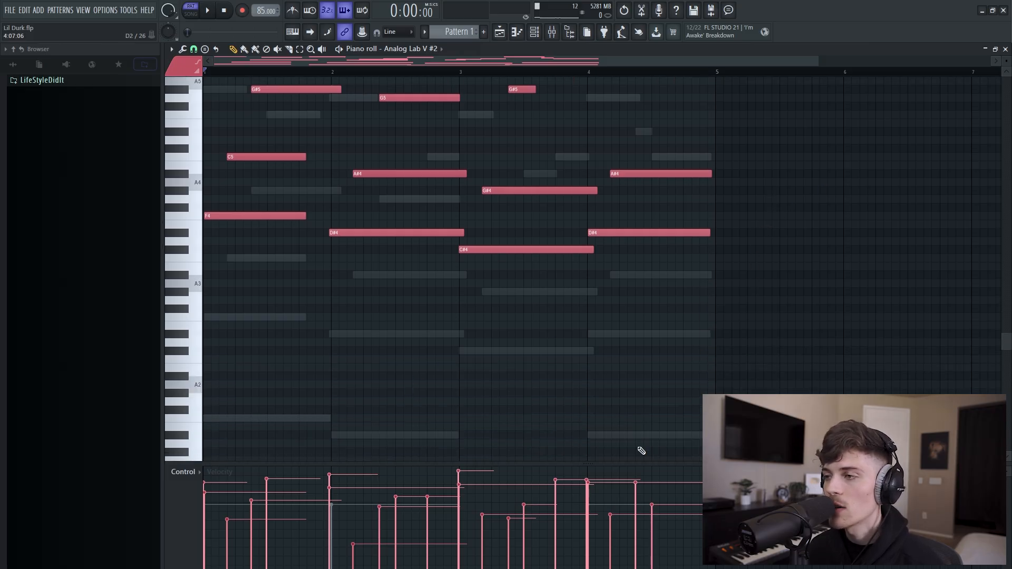
scroll(797, 346, "up", 4)
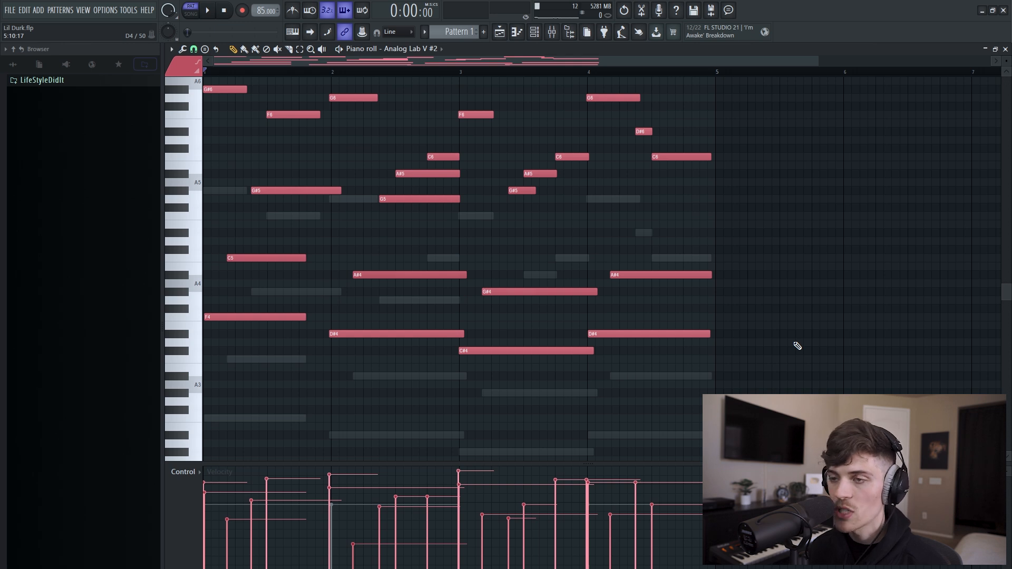
key("ctrl+Down")
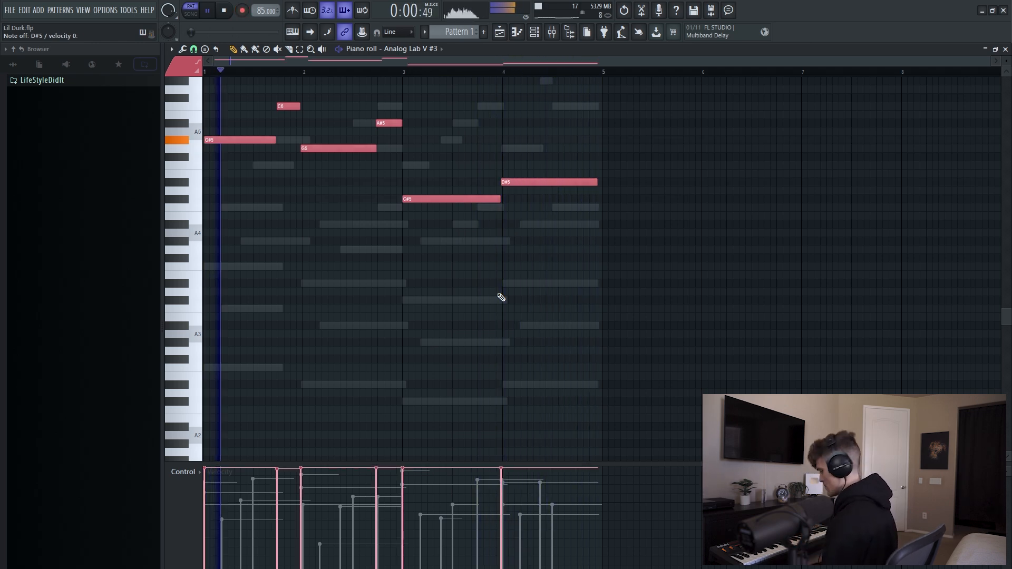
Extend the G#5 and G5 notes in Analog Lab V #3 to the ends of bars 1 and 2
scroll(473, 289, "up", 1)
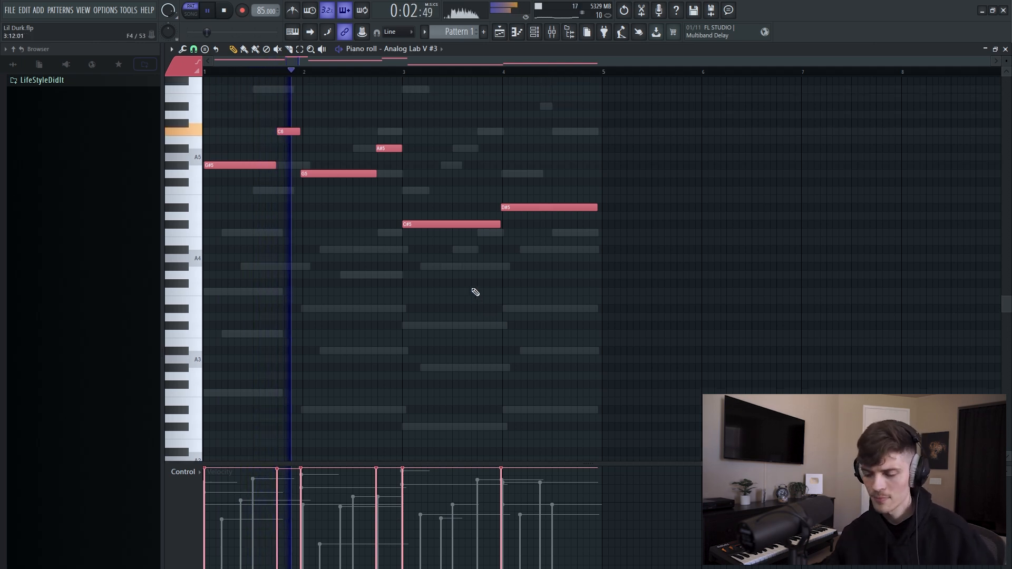
left_click_drag(264, 154, 400, 187)
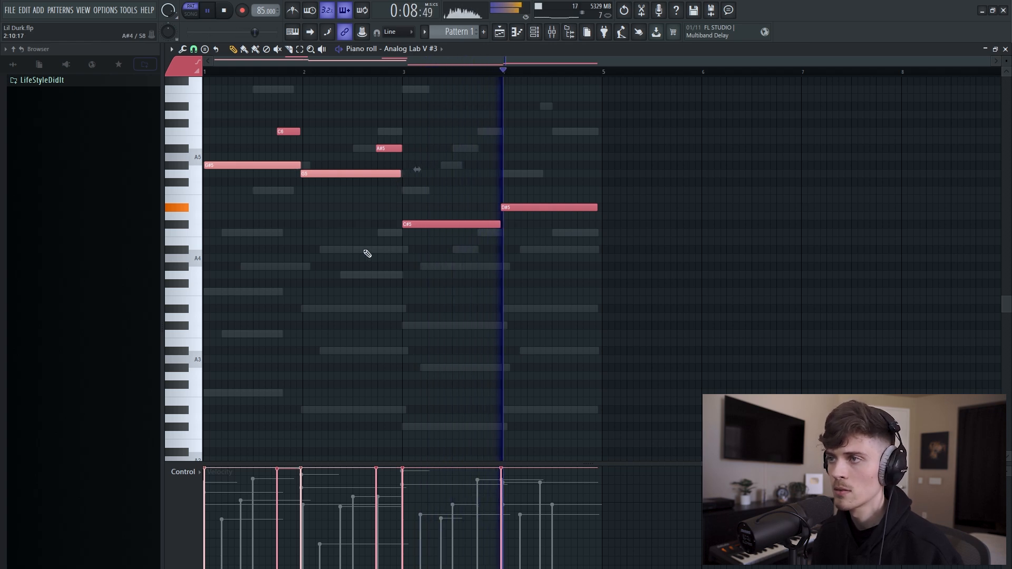
left_click(365, 251, "ctrl")
scroll(485, 73, "up", 3)
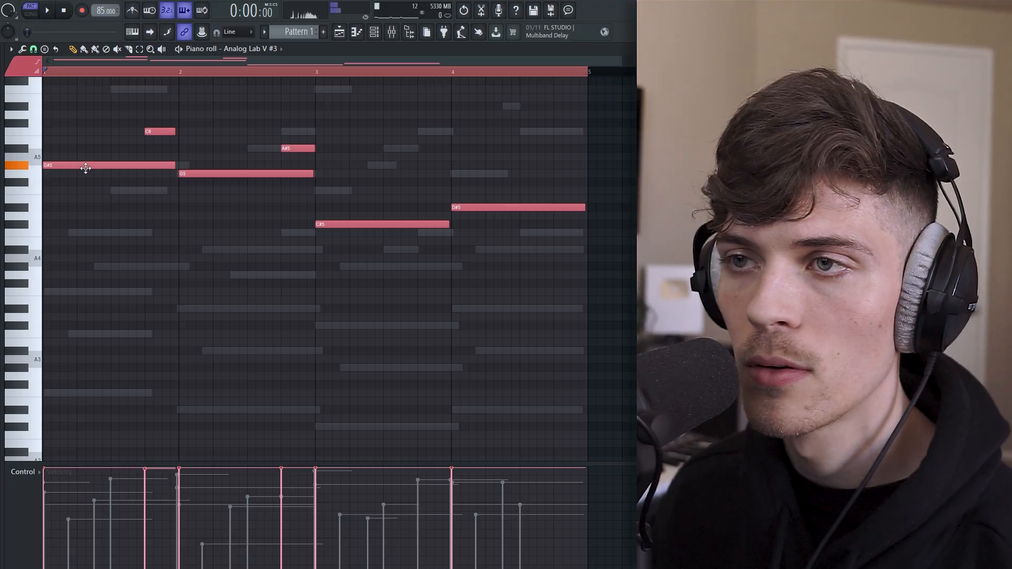
Add lower full-bar notes F4, D#4, C#4 and D#4 in bars 1 to 4 of Analog Lab V #3, following the ghost notes
left_click(66, 292)
key("space")
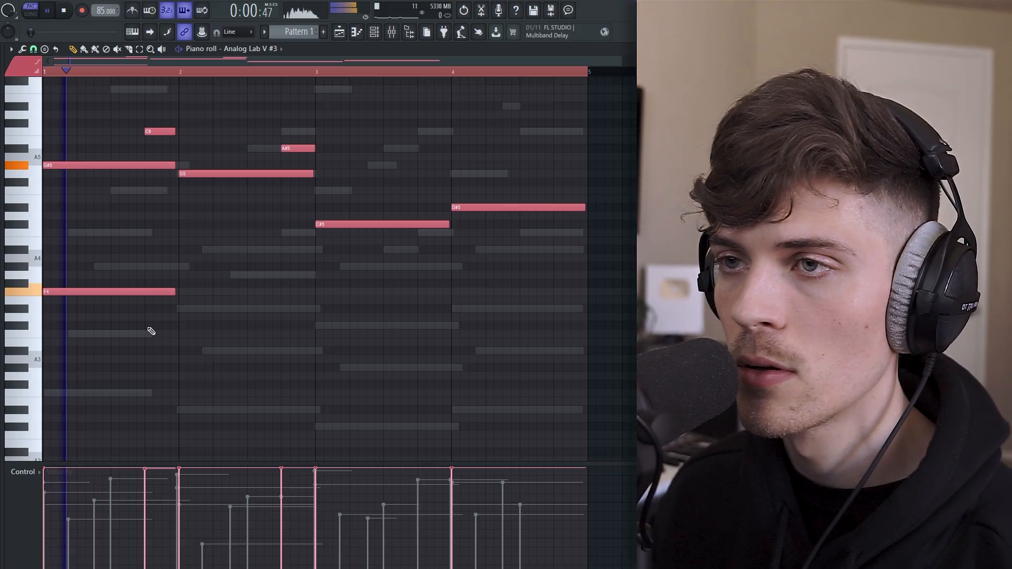
left_click(182, 309)
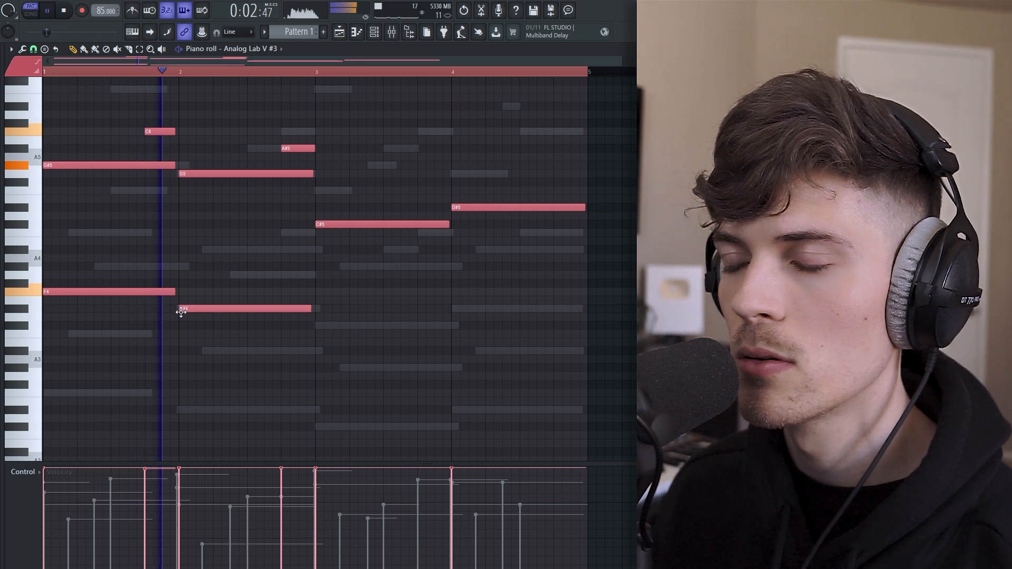
scroll(422, 220, "up", 1)
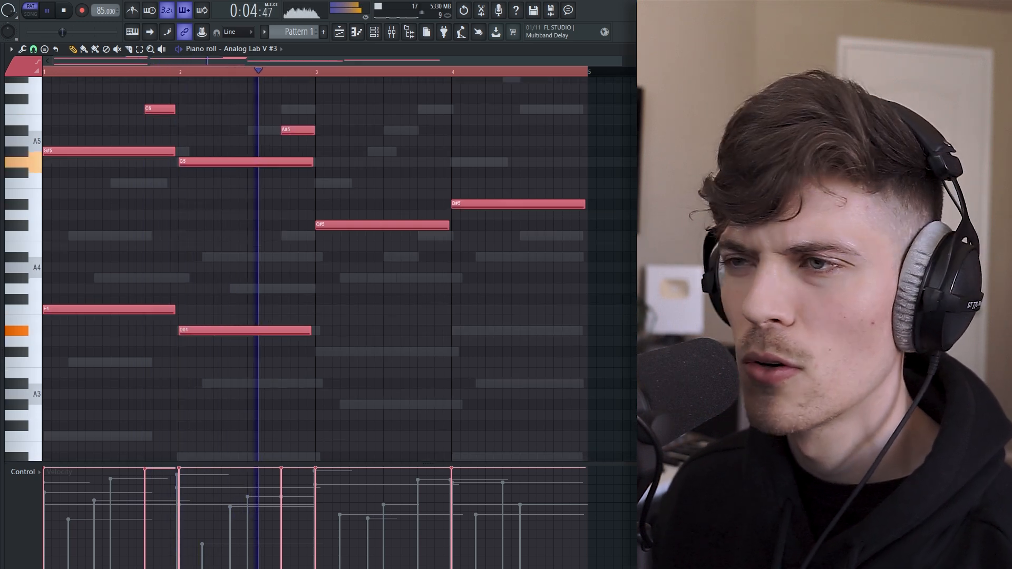
key("space")
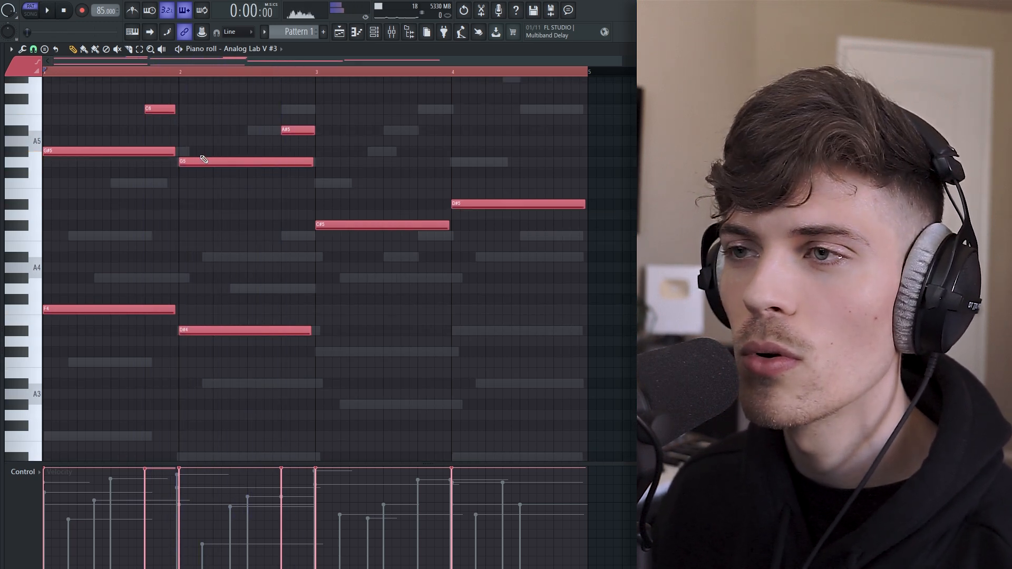
left_click(320, 350)
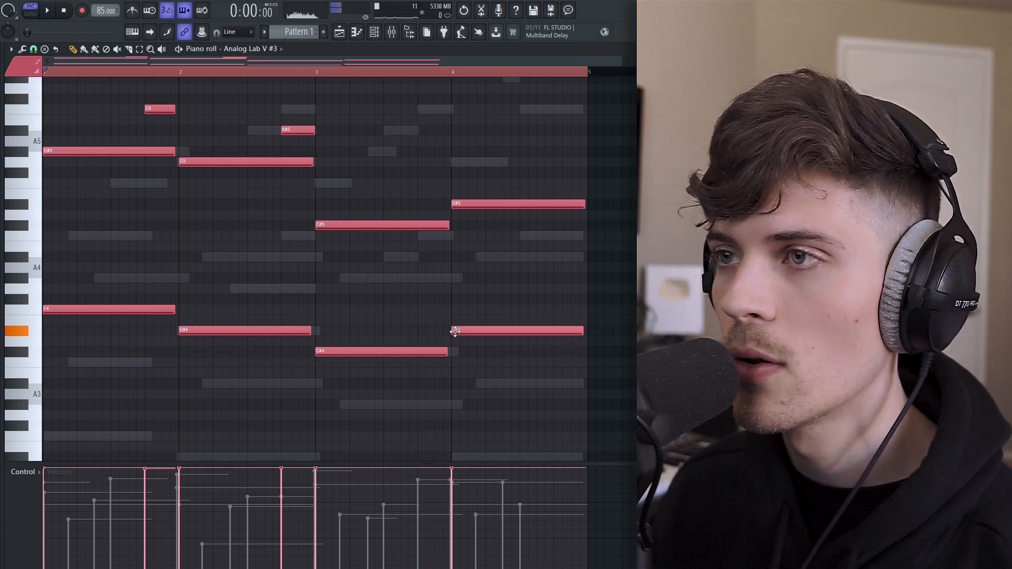
Shorten the G5 note in bar 2 so it ends where the A#5 note begins
left_click_drag(211, 136, 245, 354)
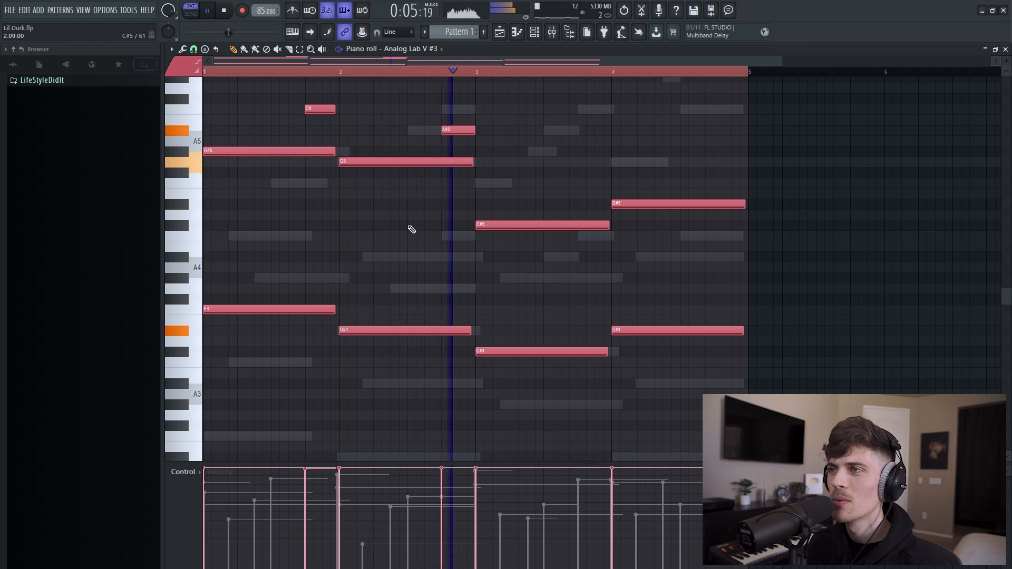
left_click_drag(469, 162, 444, 164)
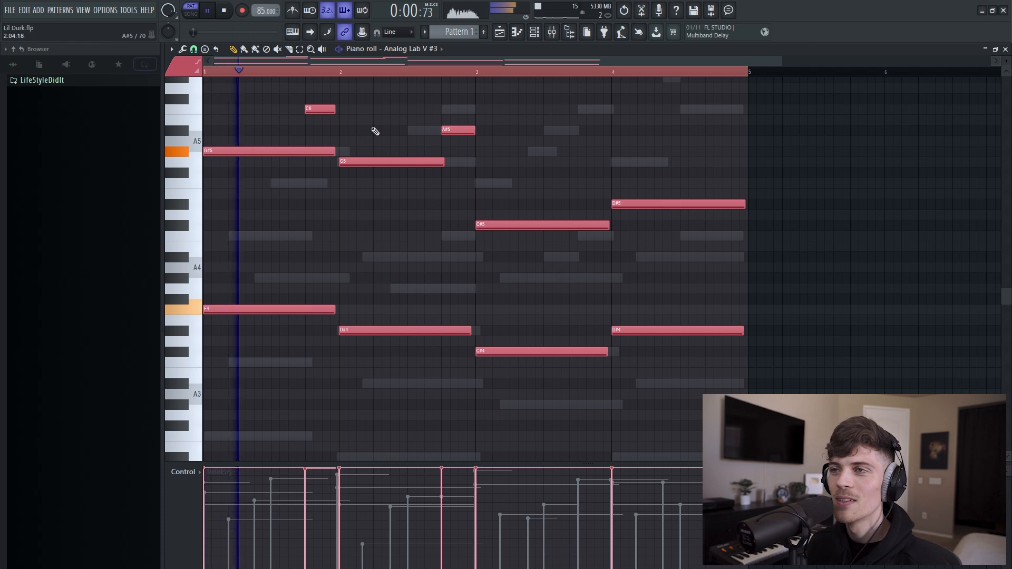
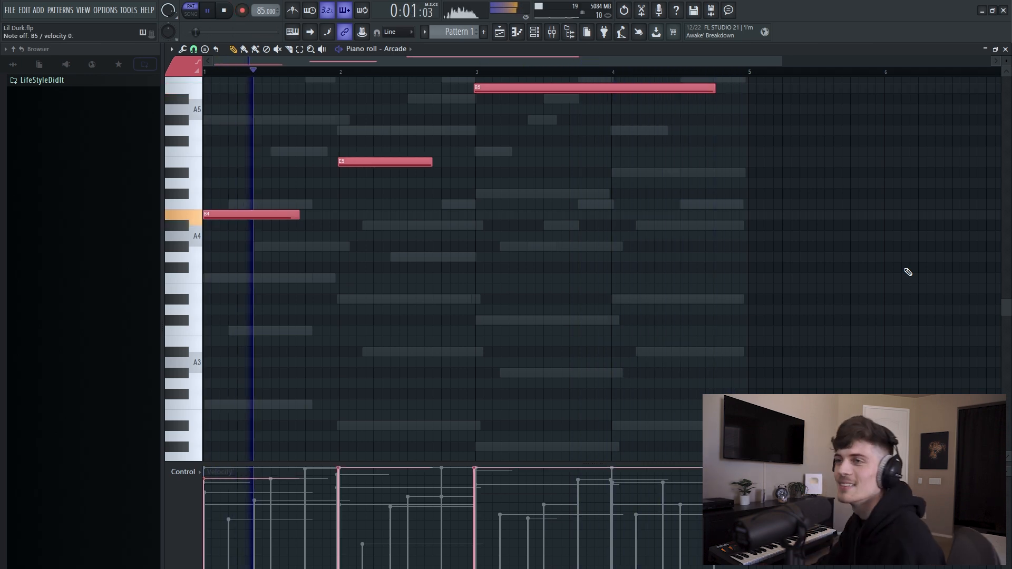
Quantize the Arcade notes to the grid and save the project
scroll(673, 295, "up", 1)
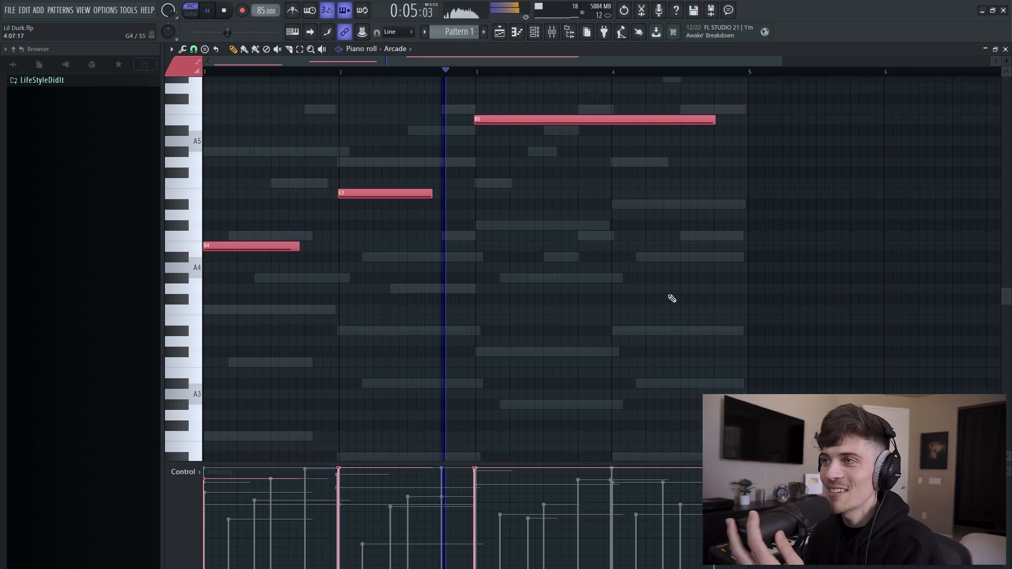
key("alt+q")
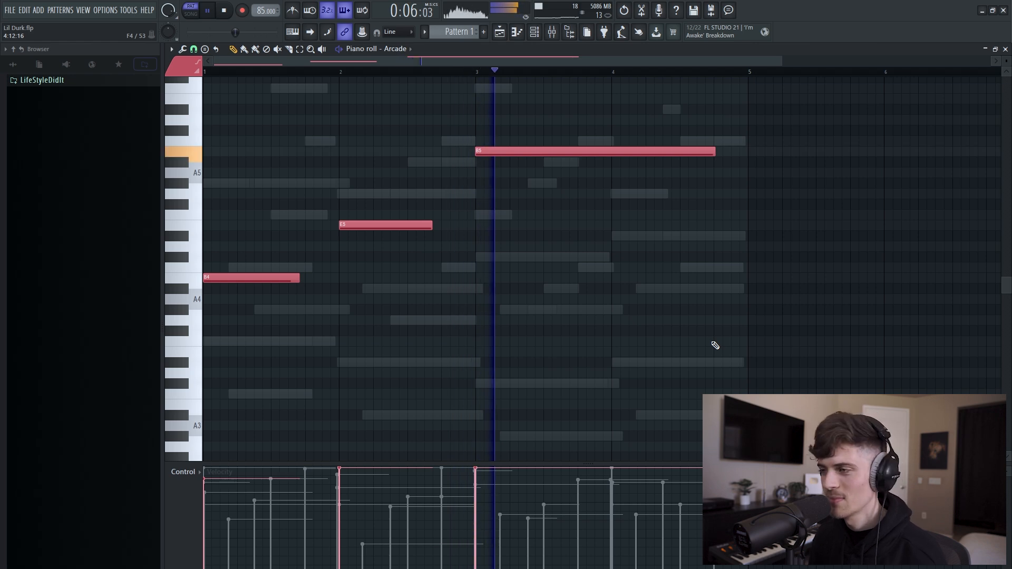
key("ctrl+s")
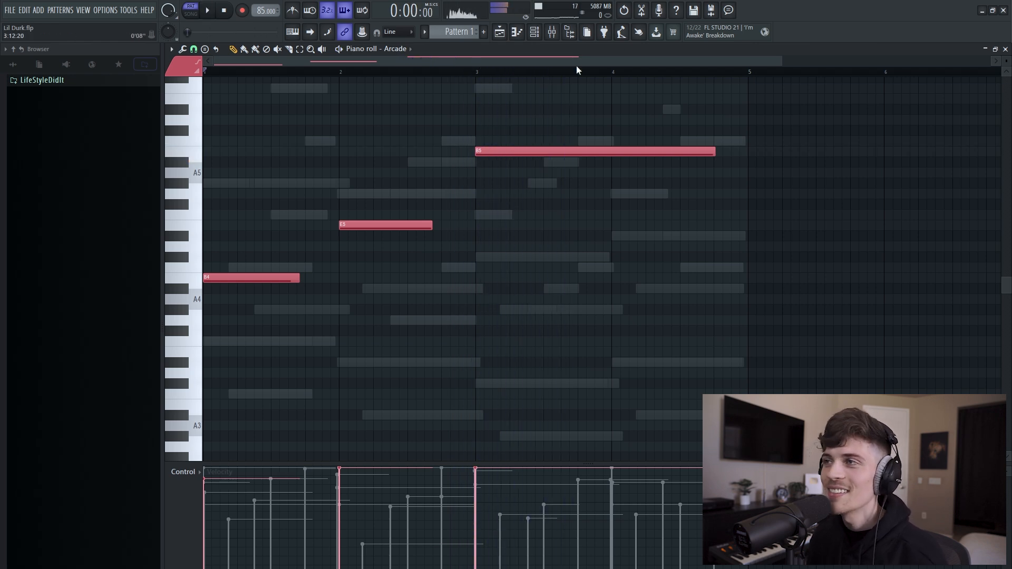
Show the mixer to check the effects on the Arcade track, then hide it again
left_click(554, 34)
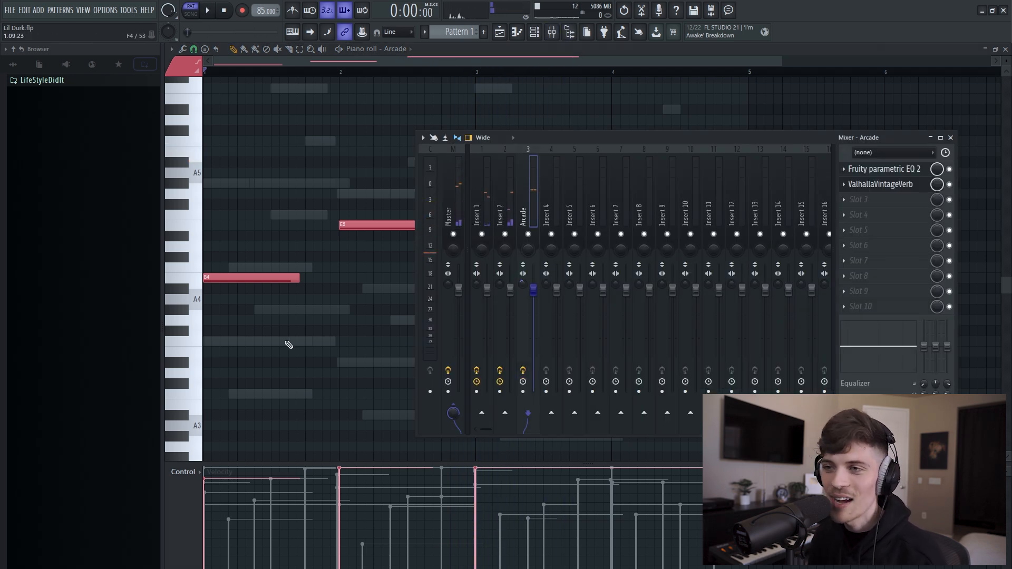
key("F9")
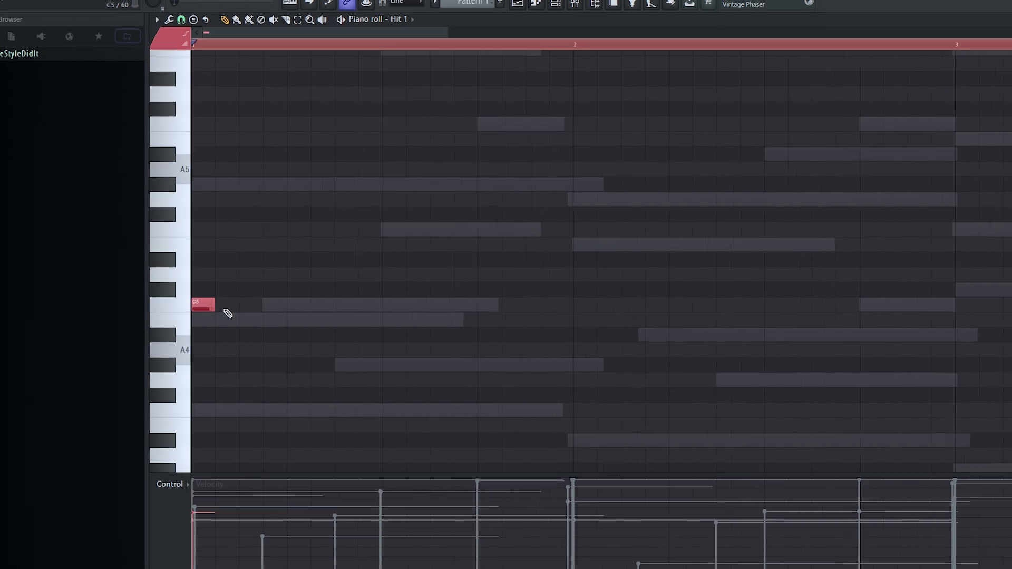
Add another C5 note to the Hit 1 drum pattern in bar 1
left_click(260, 294)
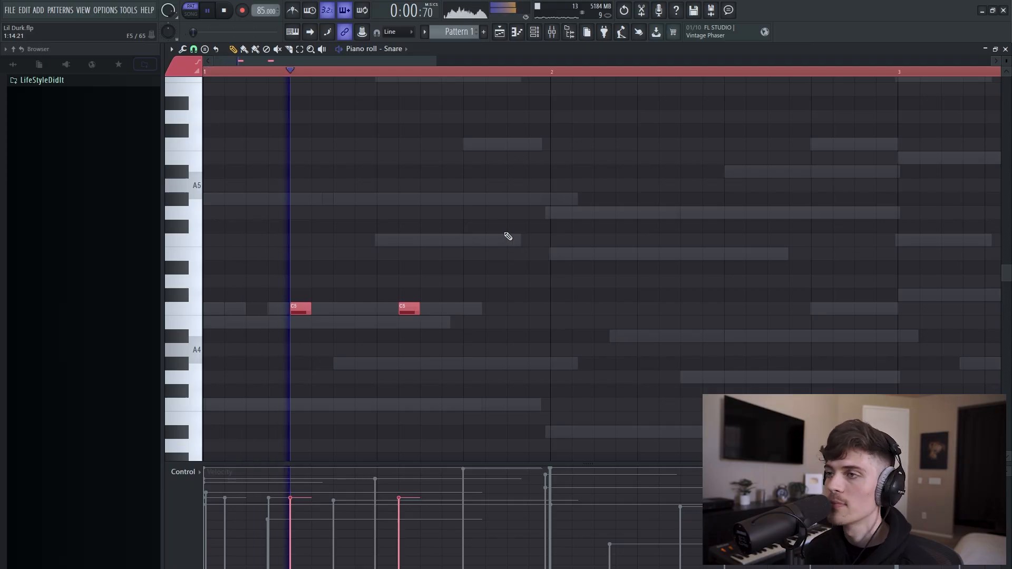
Add C5 notes to the Hit 1 pattern across the last beat of bar 1 and on the first step of bar 2
key("space")
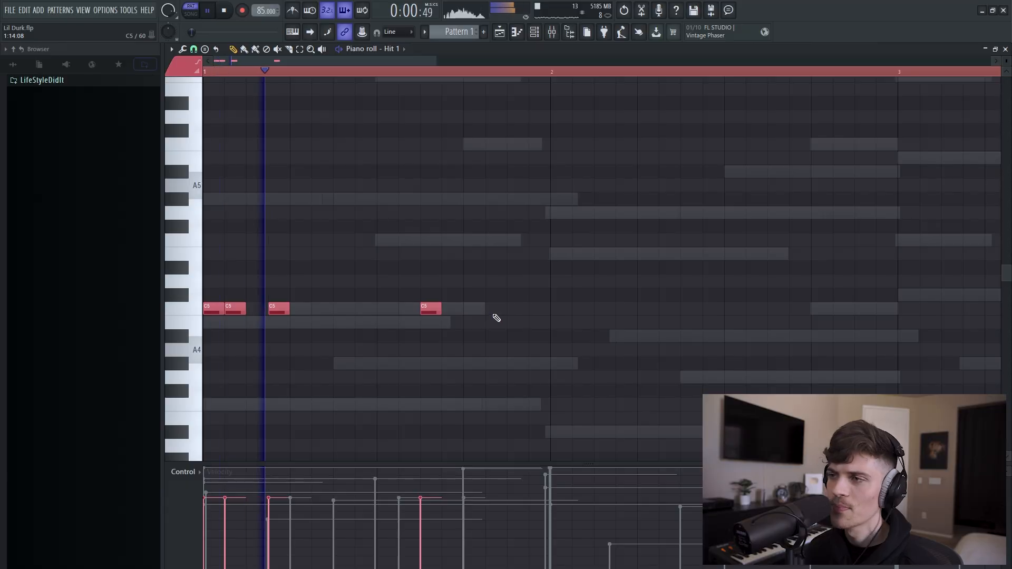
left_click(496, 309)
left_click(516, 308)
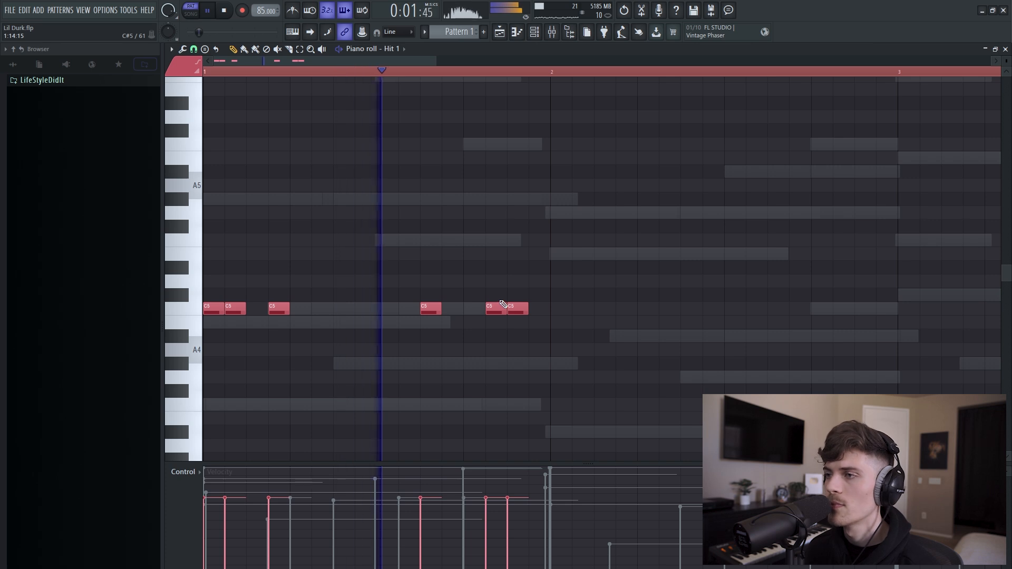
right_click(499, 309)
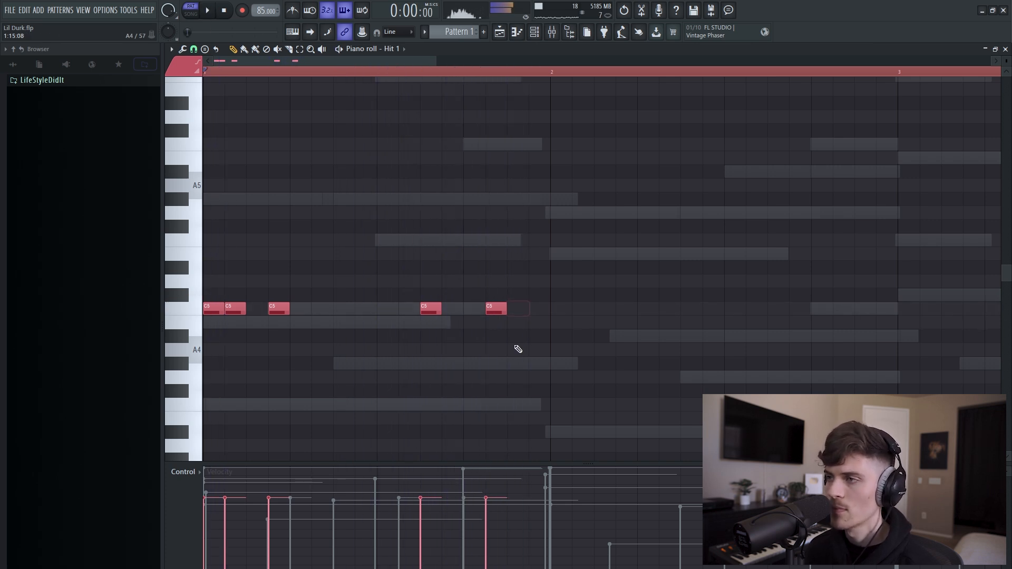
key("space")
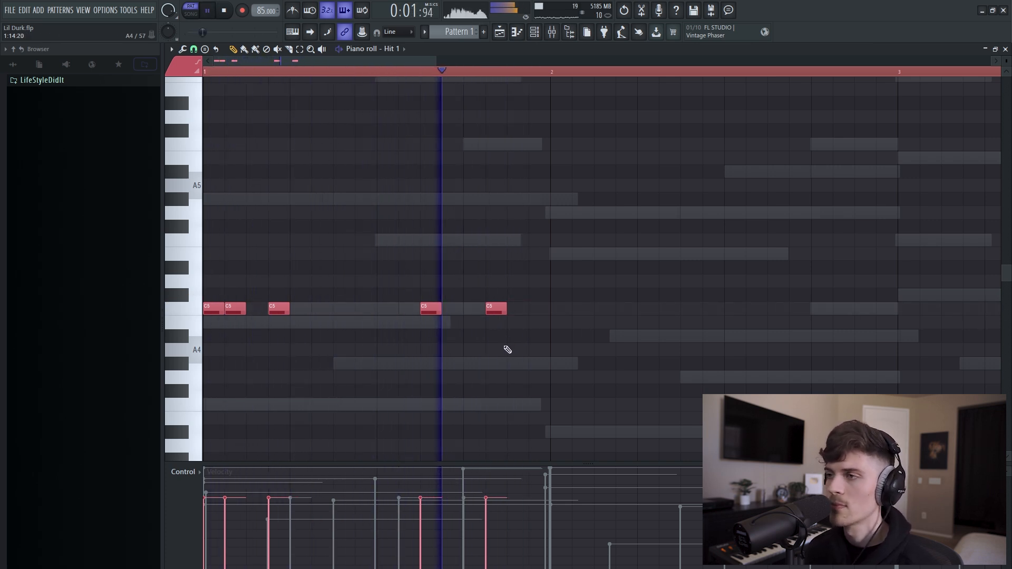
left_click(535, 309)
left_click(556, 310)
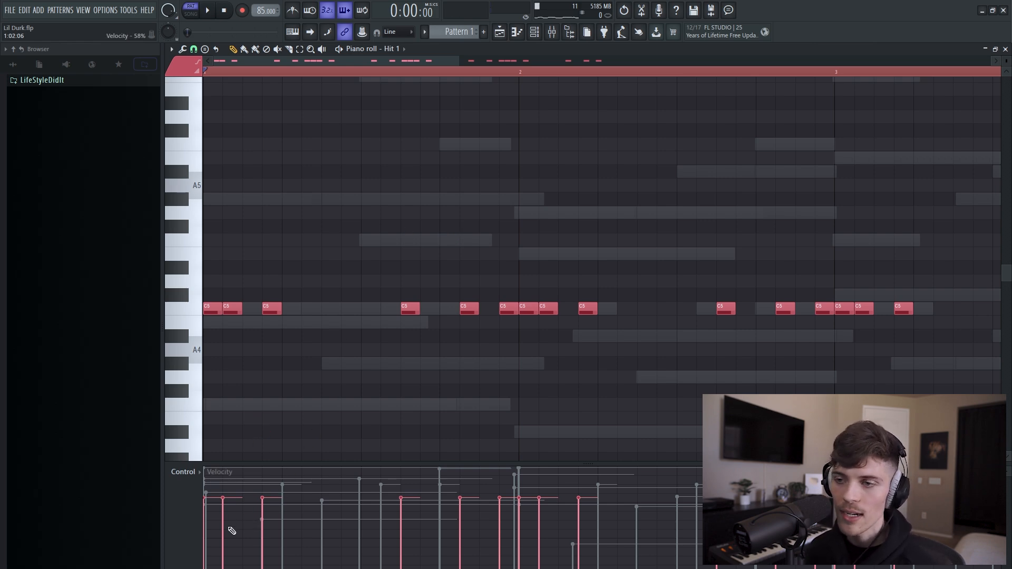
Lower the velocities of the second and fifth Hit 1 notes in bar 1 and the first note in bar 2 during playback
key("space")
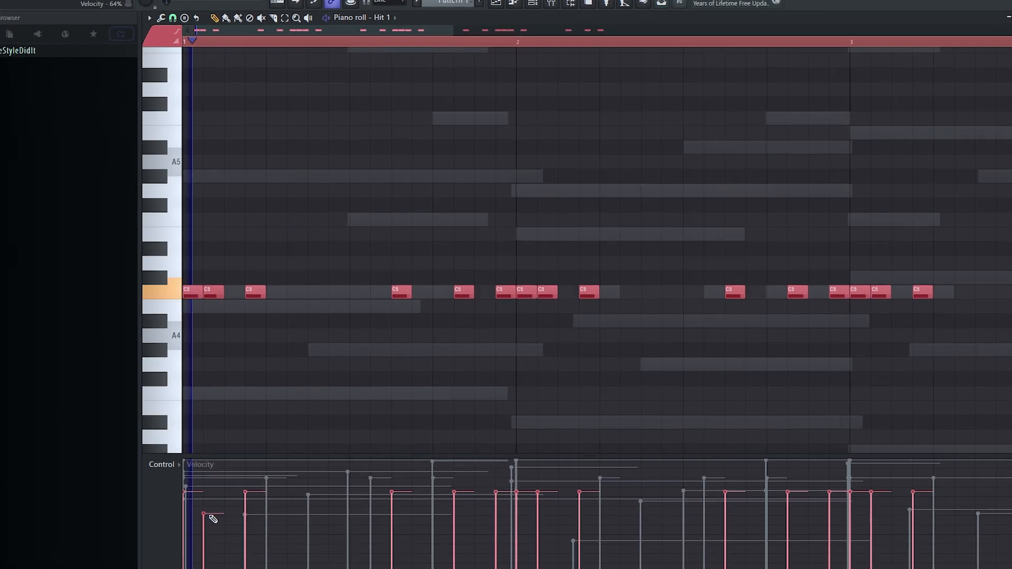
left_click(458, 530)
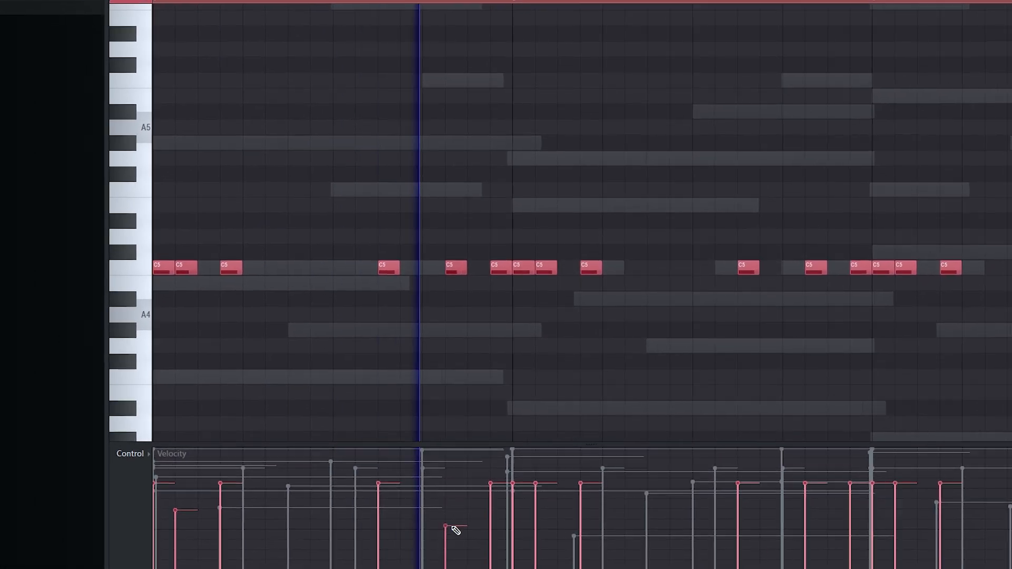
left_click(514, 523)
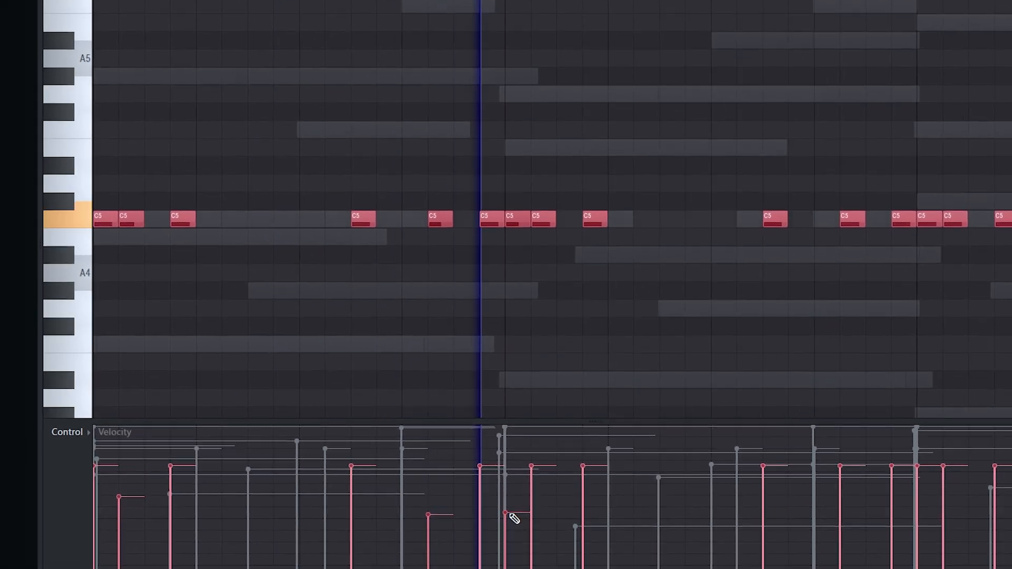
left_click(511, 492)
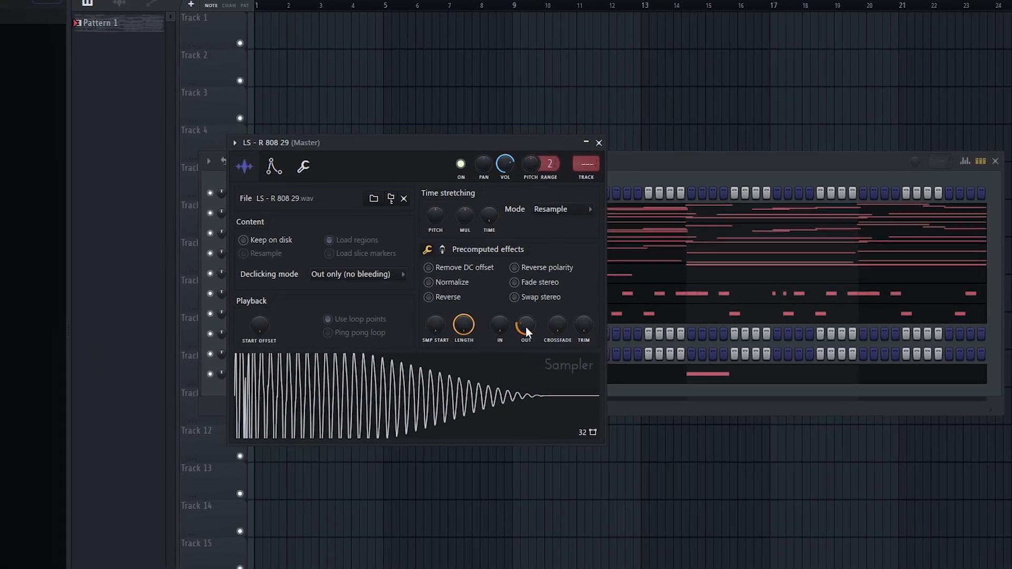
Show the boost and pogo page of the precomputed effects for the LS - R 808 29 sample, and close its settings
left_click(434, 241)
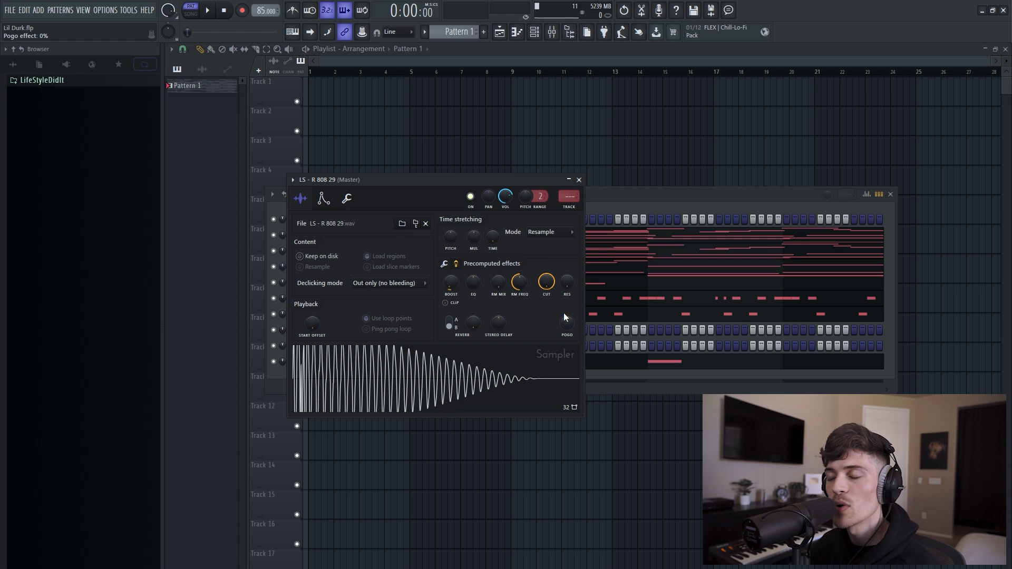
left_click(579, 179)
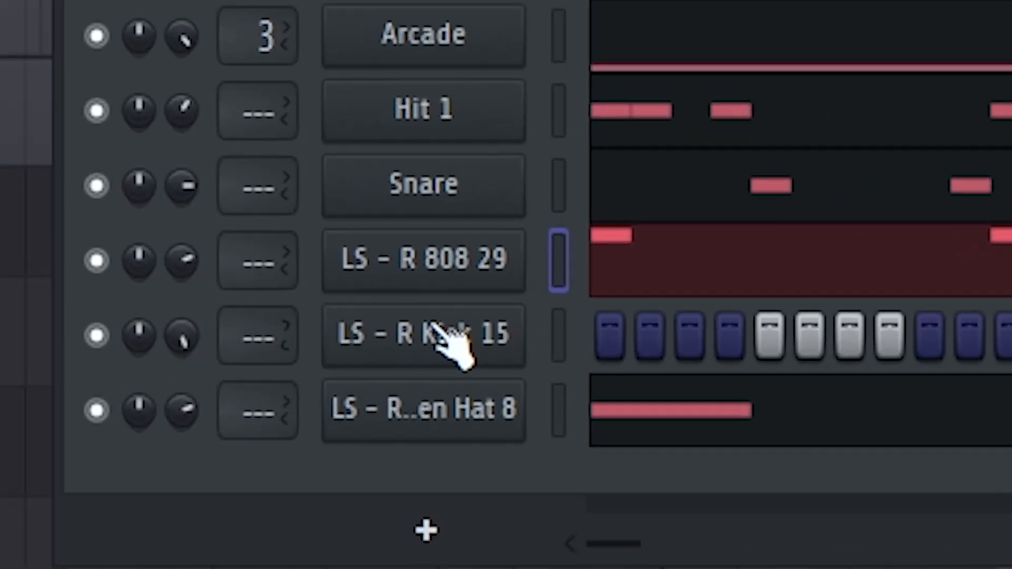
Open the piano roll for the LS - R Kick 15 channel
right_click(522, 328)
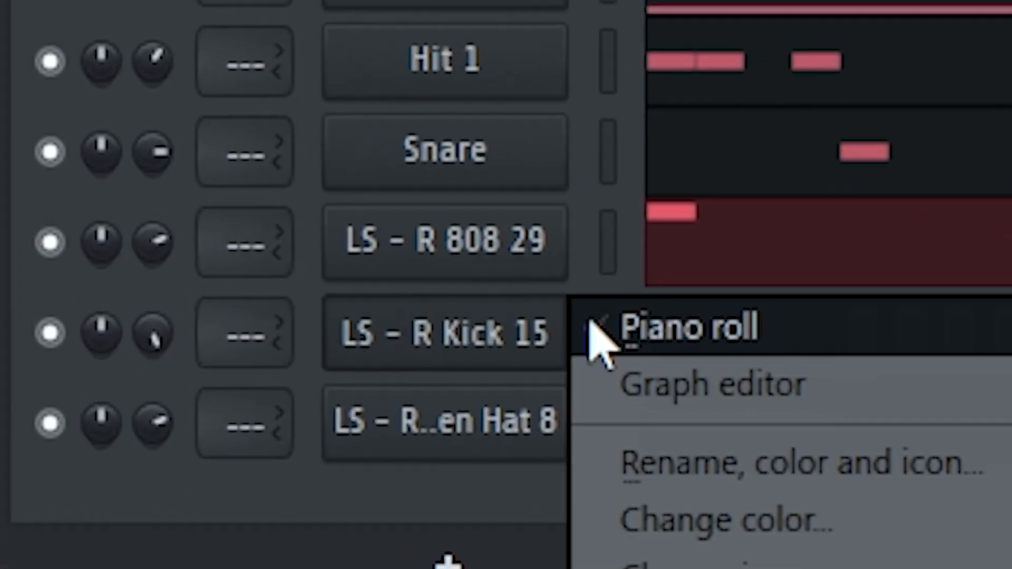